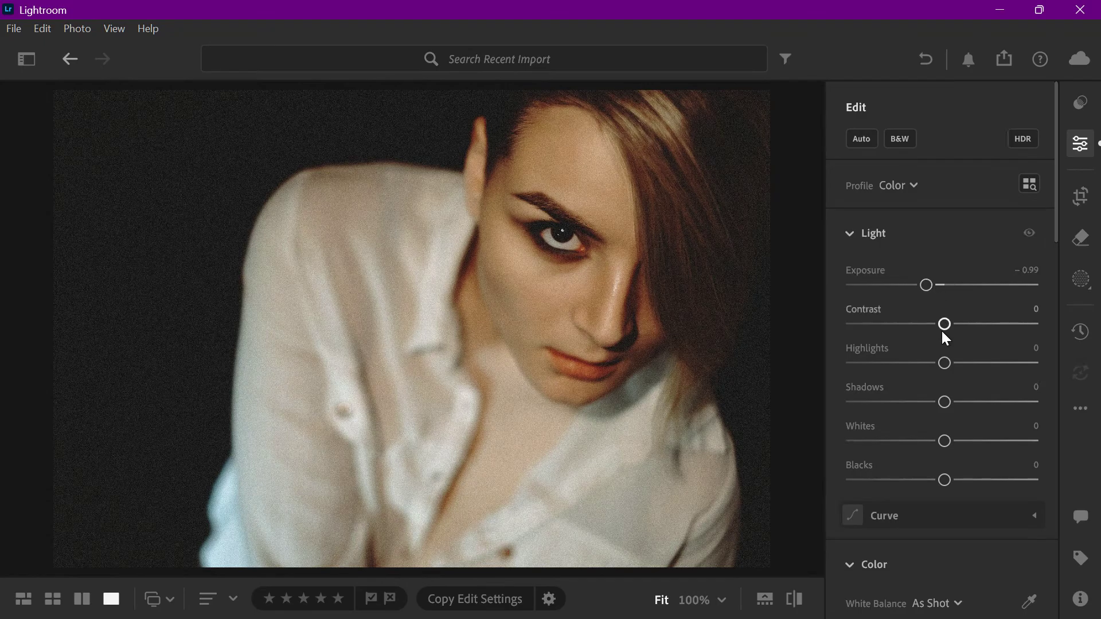
- Adjust the photo's light to Exposure -1.36, Contrast -11, Highlights -40 and Shadows +22
{"action": "left_click_drag", "start_coordinate": [944, 322], "coordinate": [934, 337]}
{"action": "left_click_drag", "start_coordinate": [943, 362], "coordinate": [897, 368]}
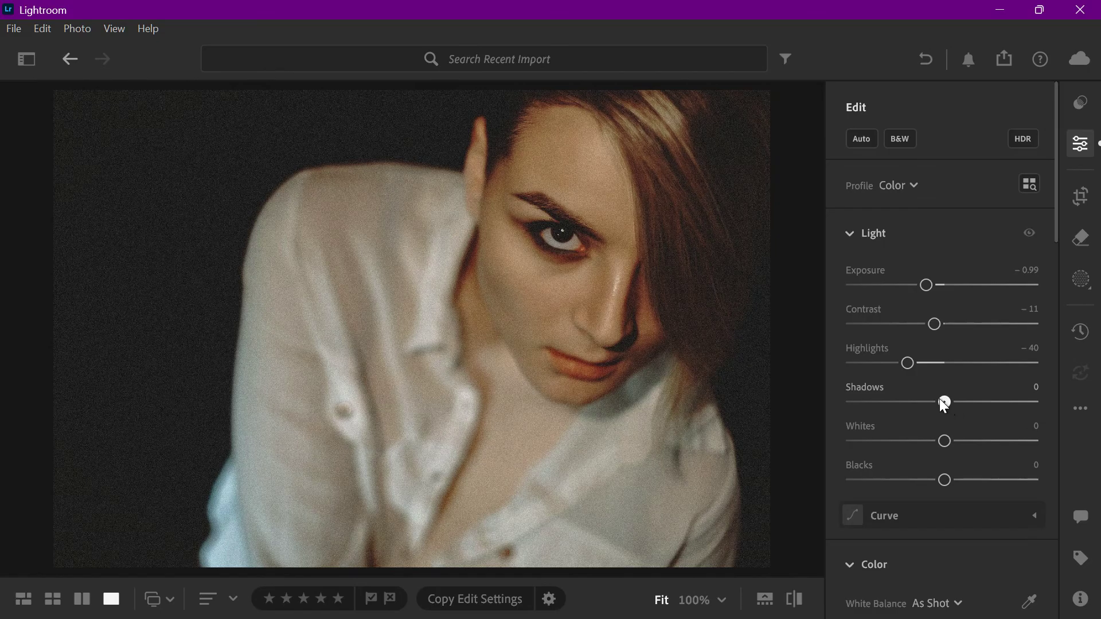
{"action": "left_click_drag", "start_coordinate": [940, 399], "coordinate": [957, 400]}
{"action": "left_click_drag", "start_coordinate": [919, 283], "coordinate": [914, 283]}
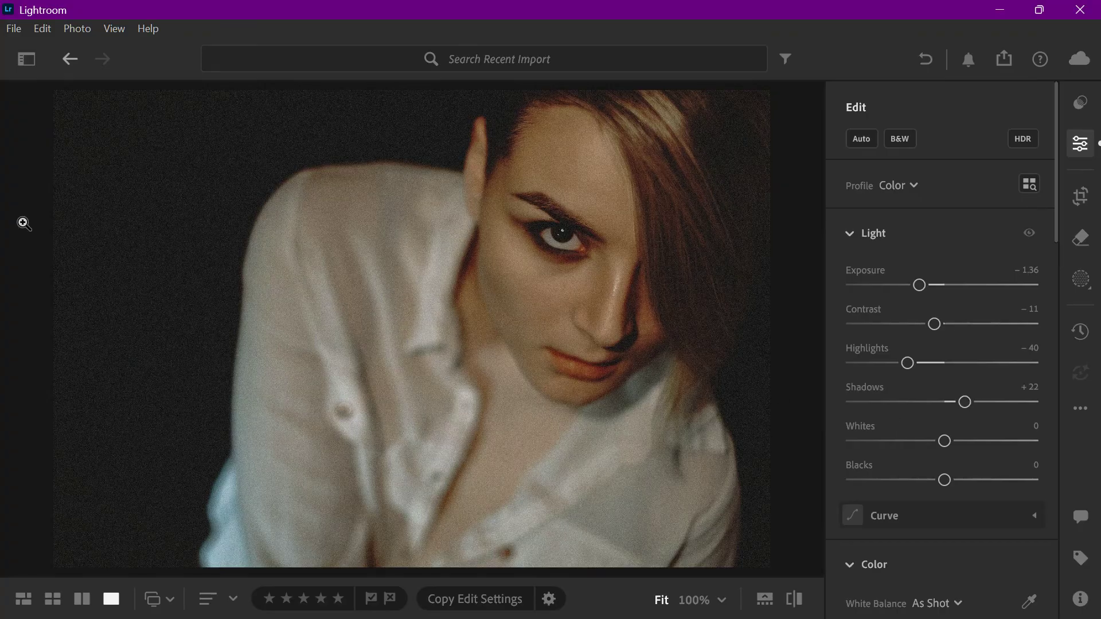
- Shape the parametric tone curve into an S by lowering its shadows to about -32 and raising its highlights
{"action": "scroll", "coordinate": [972, 425], "scroll_direction": "down", "scroll_amount": 3}
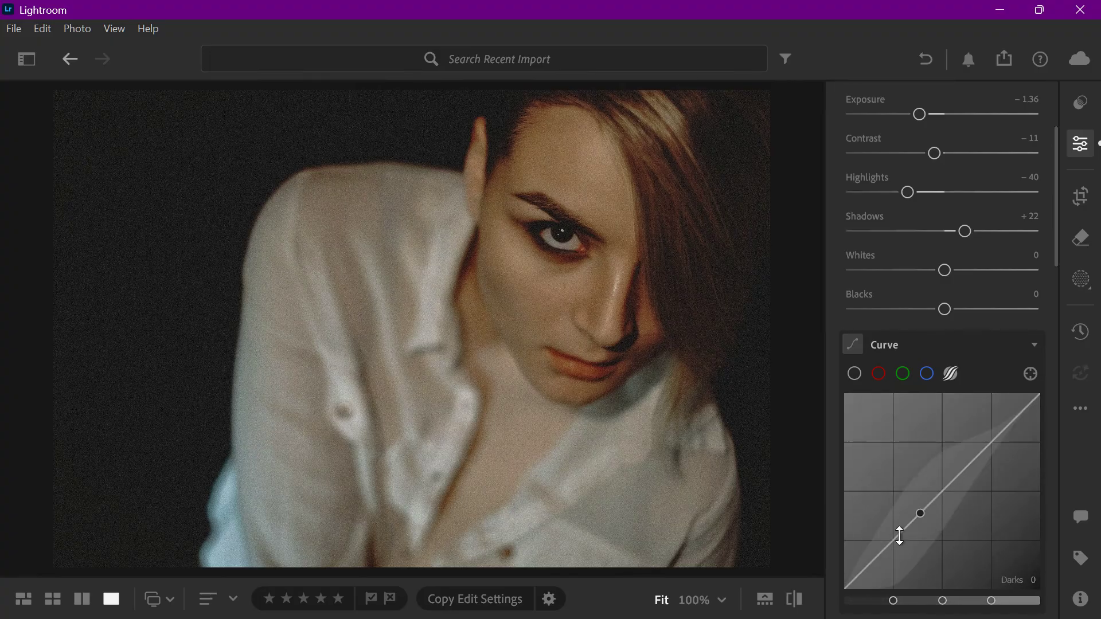
{"action": "scroll", "coordinate": [860, 539], "scroll_direction": "down", "scroll_amount": 1}
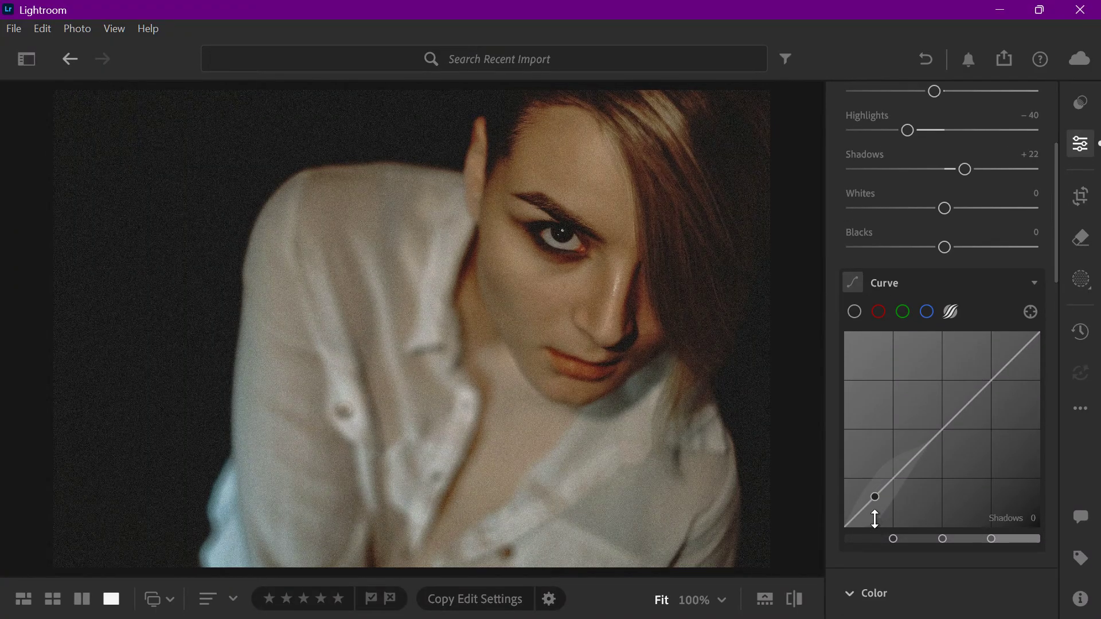
{"action": "left_click_drag", "start_coordinate": [872, 516], "coordinate": [874, 502]}
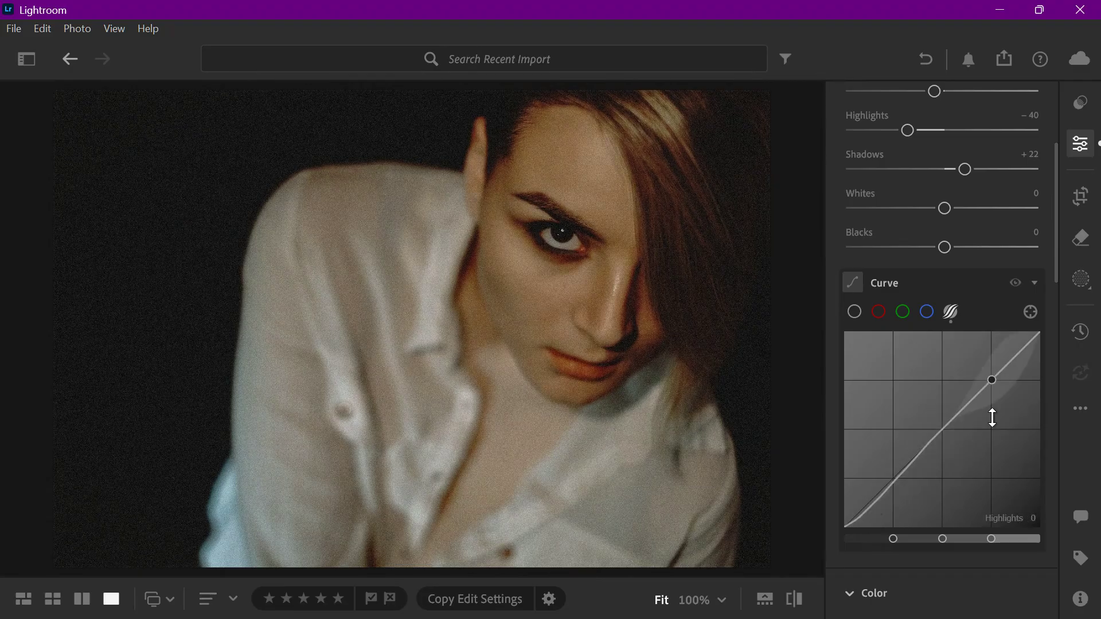
{"action": "left_click_drag", "start_coordinate": [1015, 410], "coordinate": [1016, 345]}
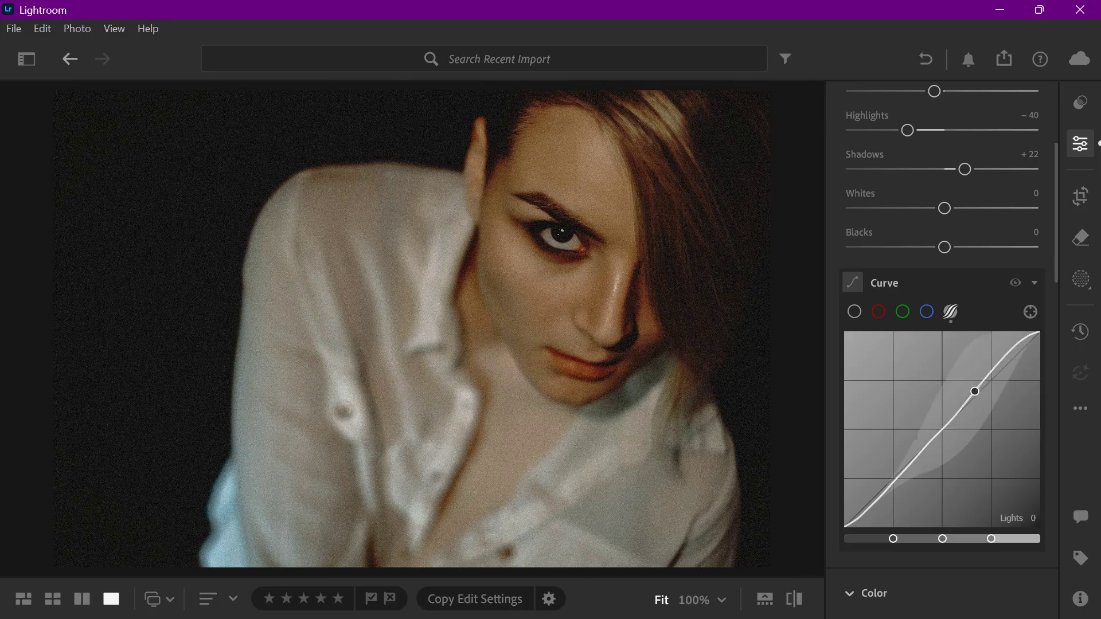
{"action": "left_click_drag", "start_coordinate": [933, 438], "coordinate": [933, 444]}
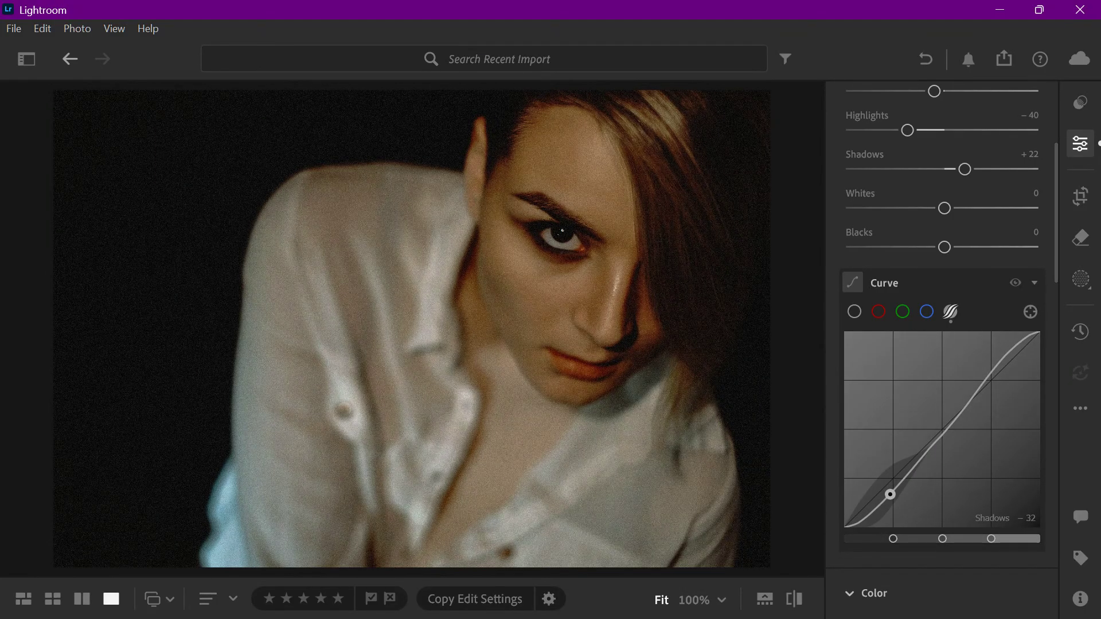
{"action": "left_click_drag", "start_coordinate": [958, 416], "coordinate": [957, 414]}
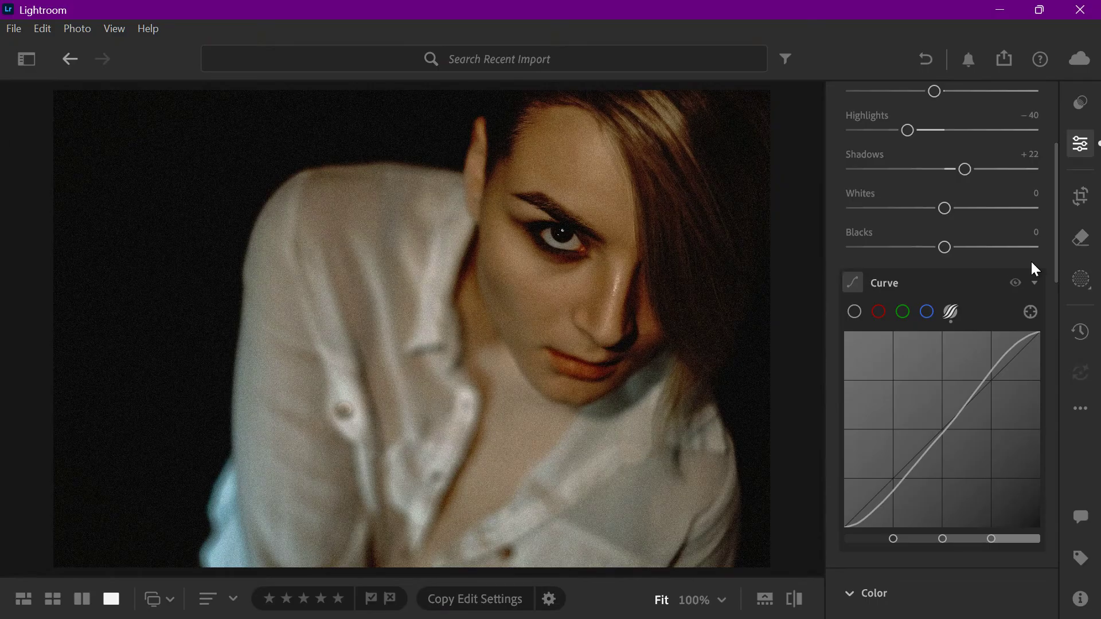
- Set the photo's color to Temp +16 and Vibrance -18
{"action": "scroll", "coordinate": [1031, 259], "scroll_direction": "down", "scroll_amount": 10}
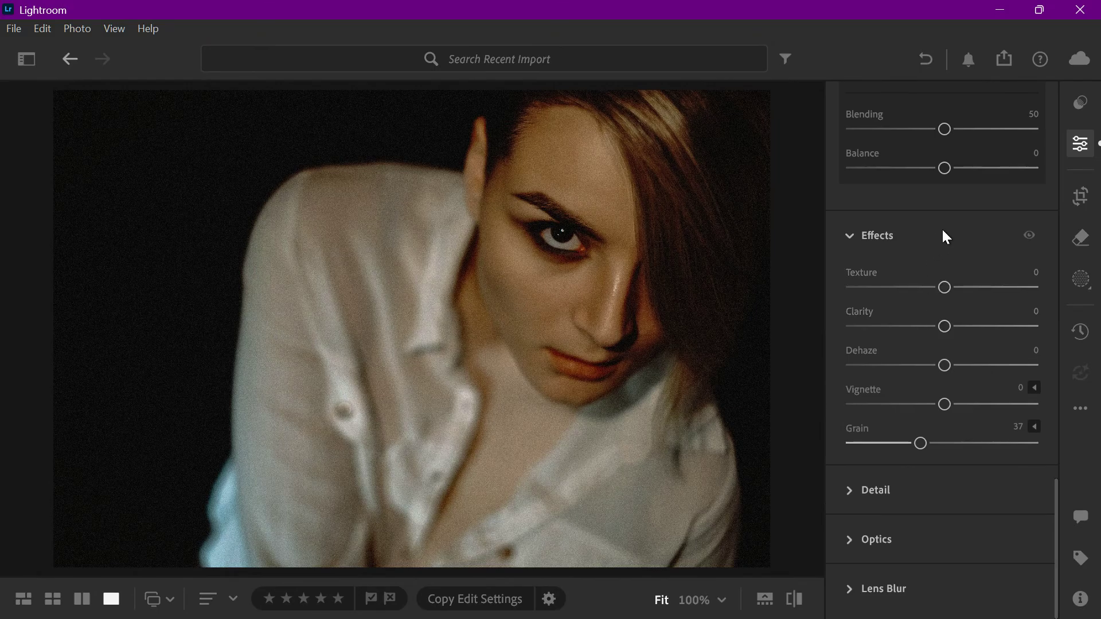
{"action": "scroll", "coordinate": [943, 229], "scroll_direction": "up", "scroll_amount": 6}
{"action": "scroll", "coordinate": [941, 229], "scroll_direction": "up", "scroll_amount": 5}
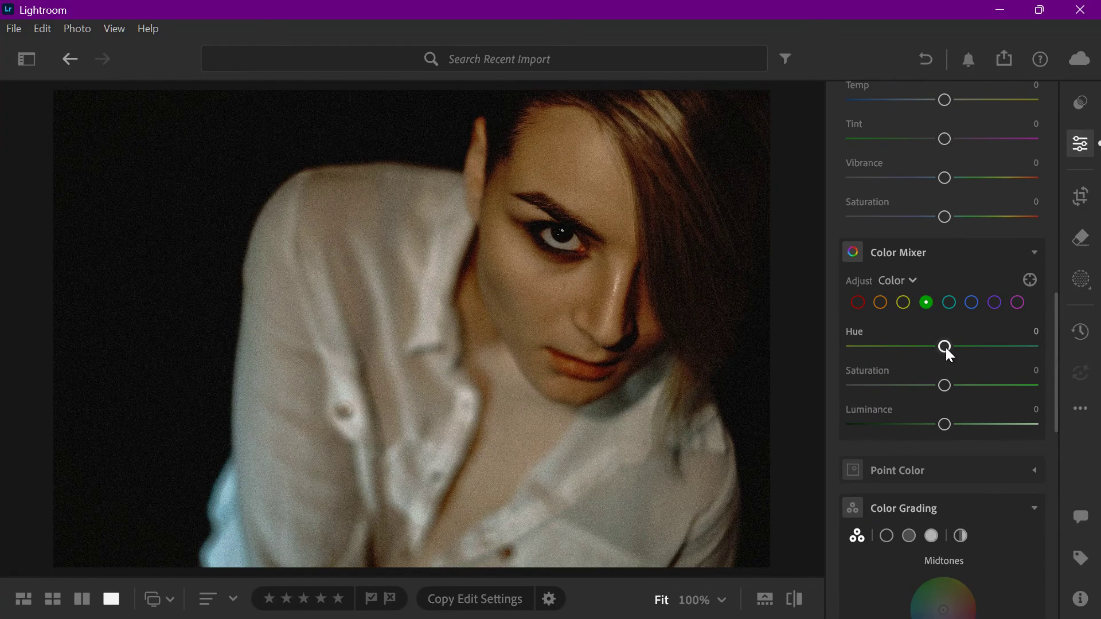
{"action": "left_click_drag", "start_coordinate": [946, 183], "coordinate": [963, 206]}
{"action": "scroll", "coordinate": [926, 207], "scroll_direction": "up", "scroll_amount": 2}
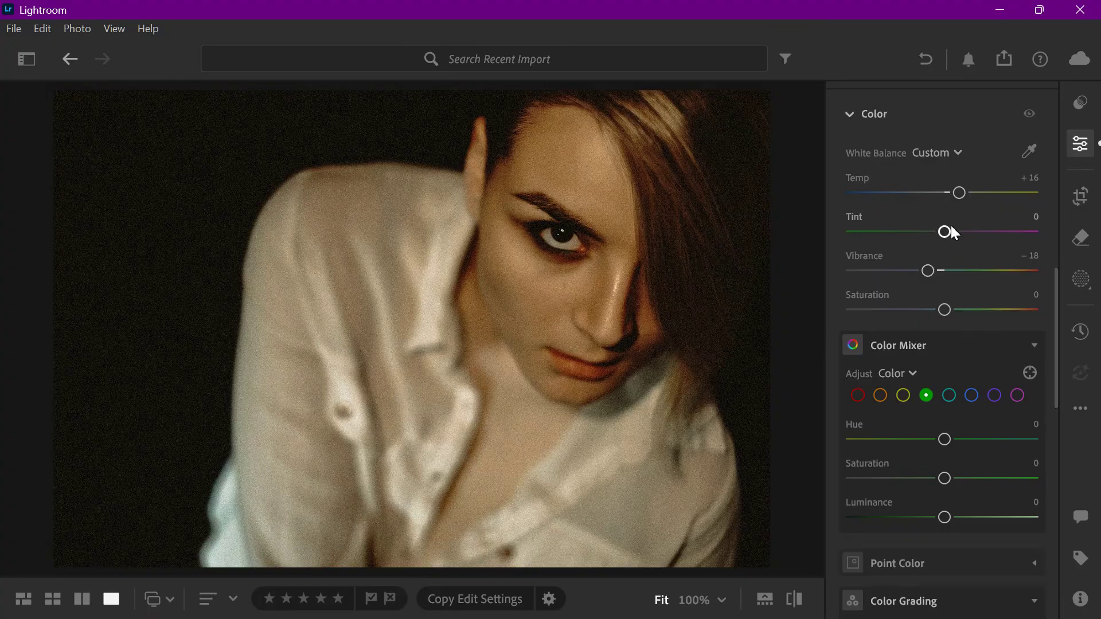
- Reduce the green saturation in the Color Mixer and set the blue saturation to -42
{"action": "scroll", "coordinate": [937, 310], "scroll_direction": "down", "scroll_amount": 3}
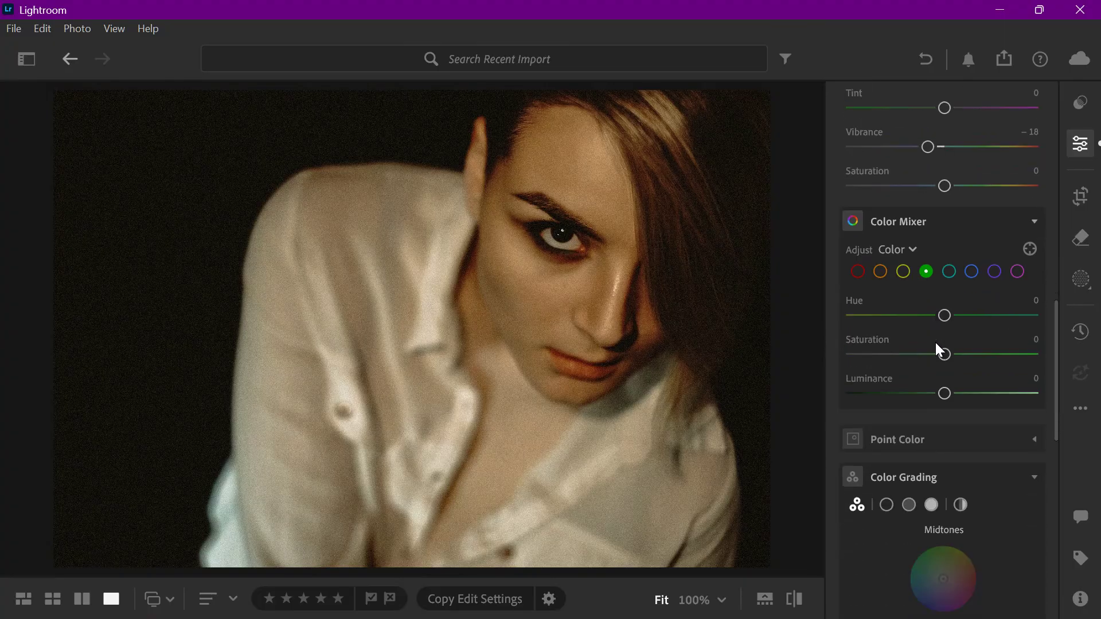
{"action": "scroll", "coordinate": [935, 342], "scroll_direction": "down", "scroll_amount": 5}
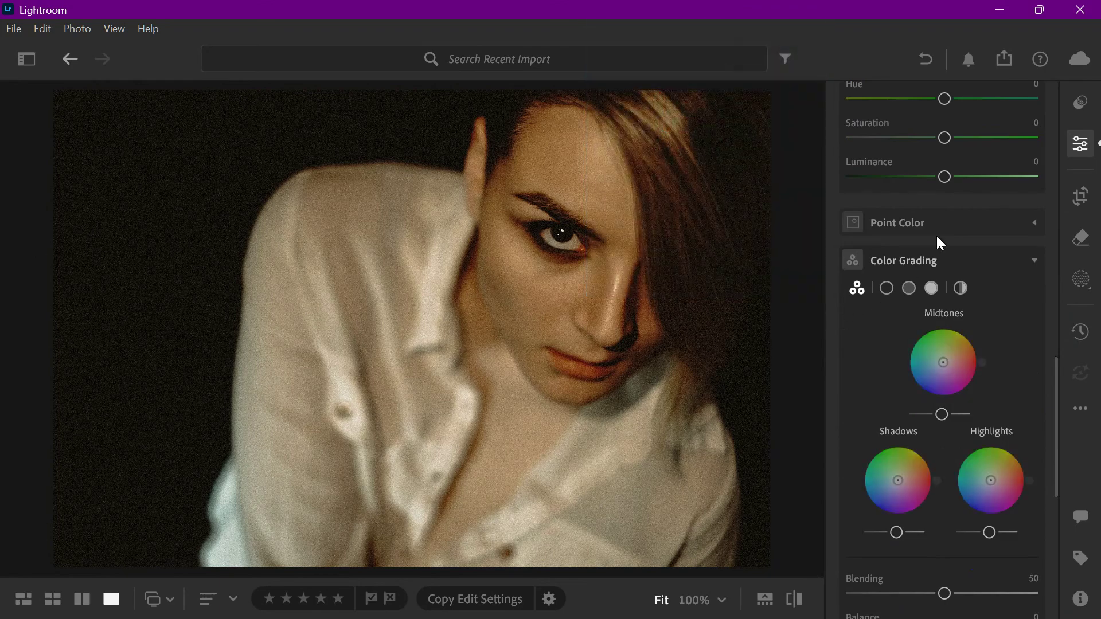
{"action": "scroll", "coordinate": [935, 234], "scroll_direction": "up", "scroll_amount": 4}
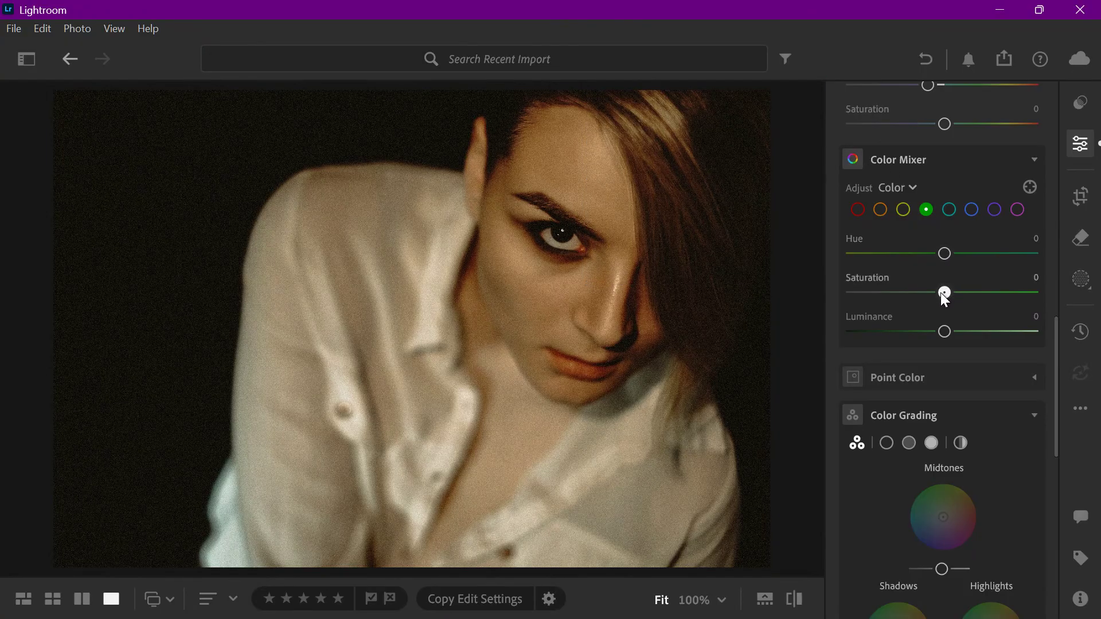
{"action": "left_click_drag", "start_coordinate": [942, 292], "coordinate": [909, 296]}
{"action": "left_click", "coordinate": [971, 210]}
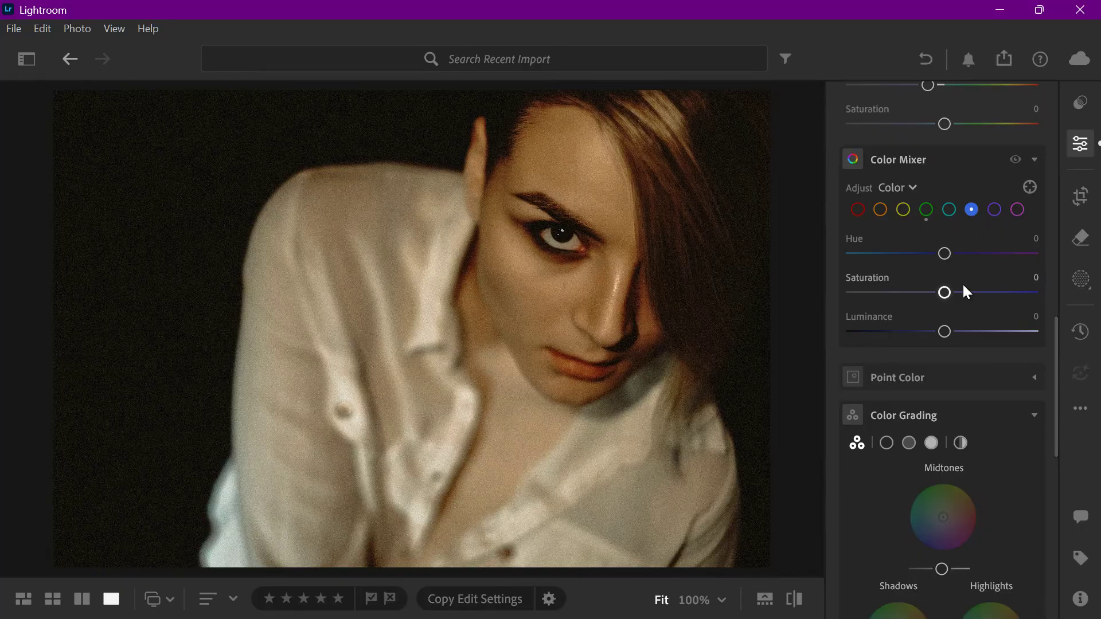
{"action": "left_click_drag", "start_coordinate": [943, 292], "coordinate": [906, 293]}
- Set the blue luminance to -25 in the Color Mixer, leaving the Point Color settings collapsed
{"action": "scroll", "coordinate": [926, 267], "scroll_direction": "down", "scroll_amount": 1}
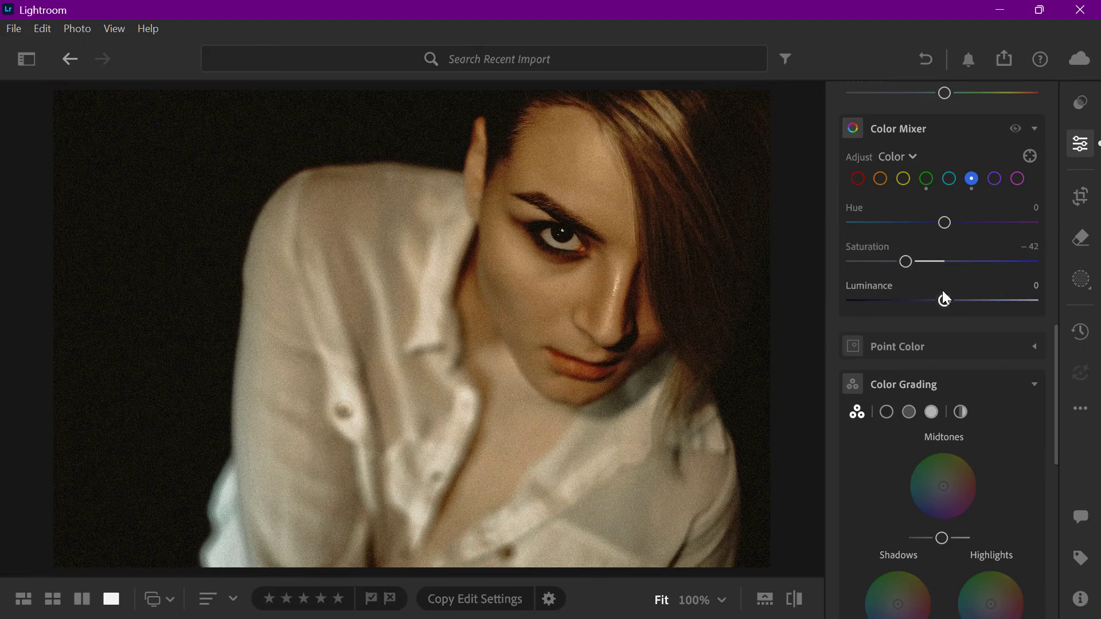
{"action": "scroll", "coordinate": [909, 295], "scroll_direction": "down", "scroll_amount": 1}
{"action": "left_click", "coordinate": [920, 312]}
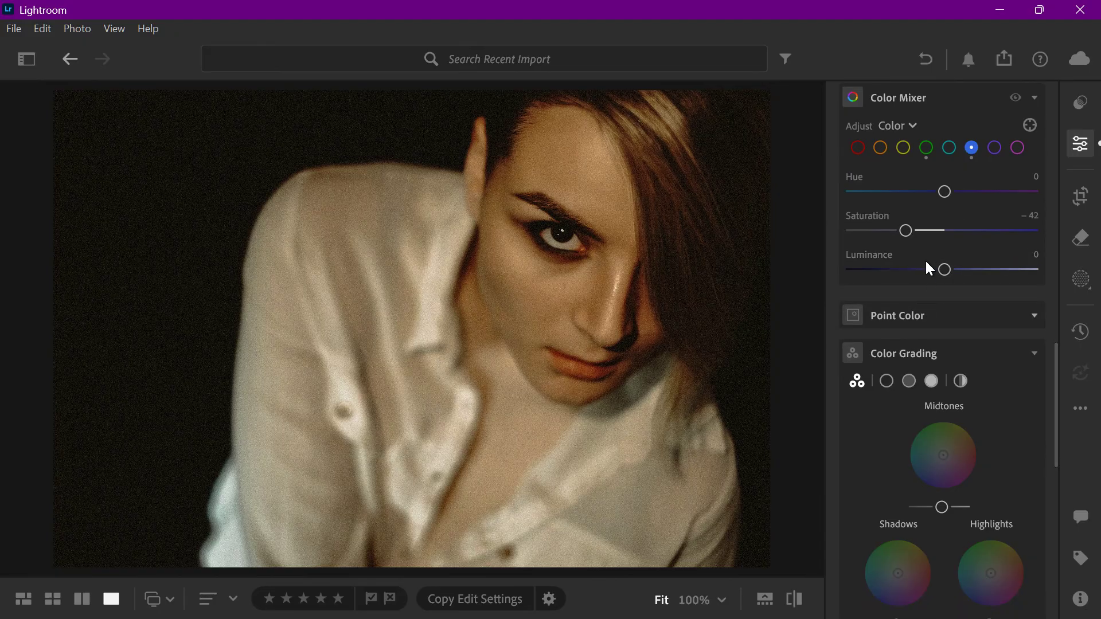
{"action": "scroll", "coordinate": [934, 277], "scroll_direction": "up", "scroll_amount": 5}
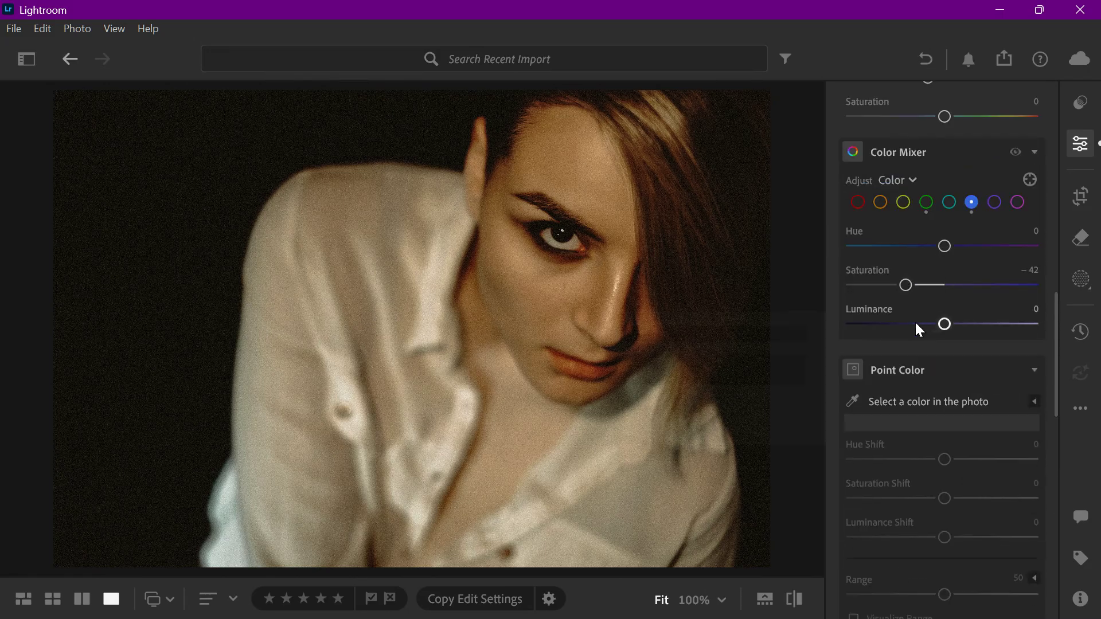
{"action": "left_click", "coordinate": [915, 325]}
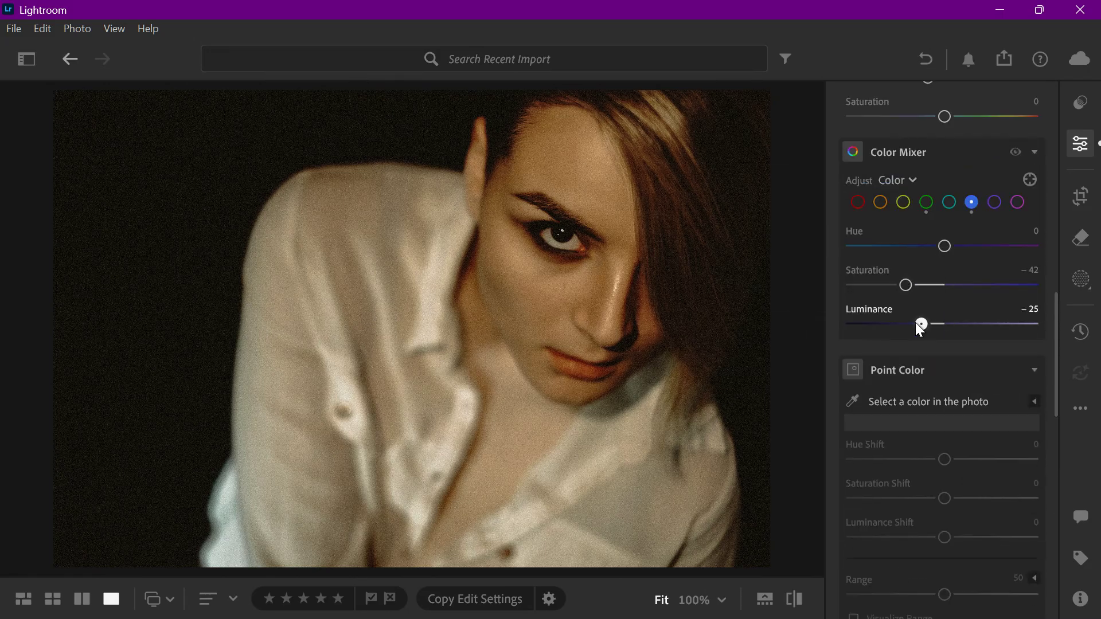
{"action": "left_click", "coordinate": [1032, 371]}
- Set the orange luminance to +23 and compare the photo with the Color Mixer edits off and on
{"action": "scroll", "coordinate": [986, 344], "scroll_direction": "up", "scroll_amount": 3}
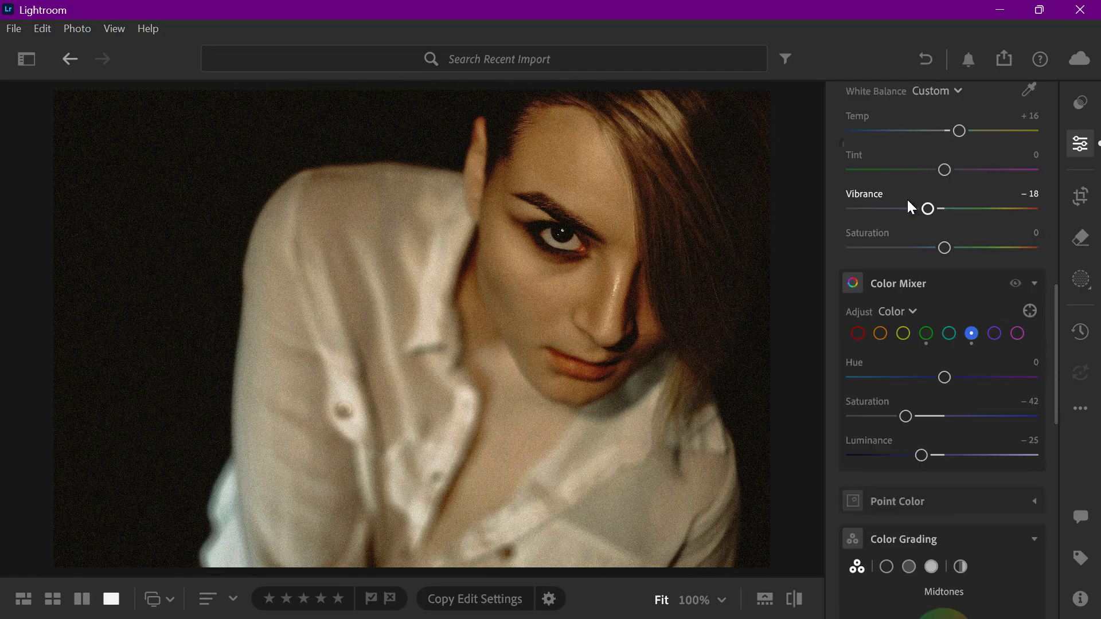
{"action": "left_click", "coordinate": [880, 332]}
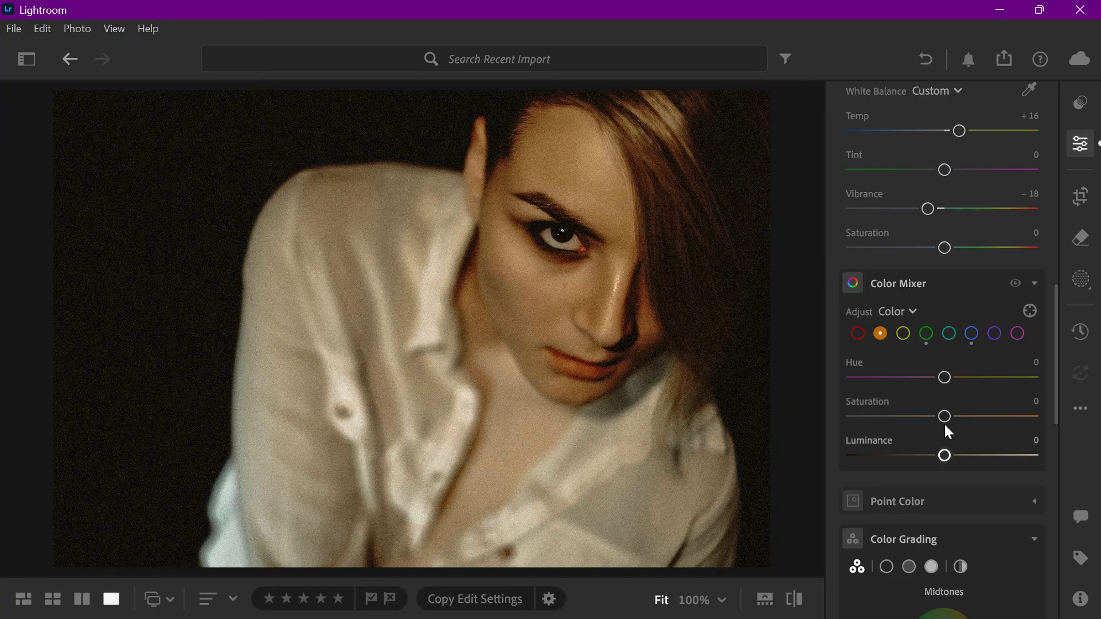
{"action": "left_click_drag", "start_coordinate": [944, 456], "coordinate": [965, 456]}
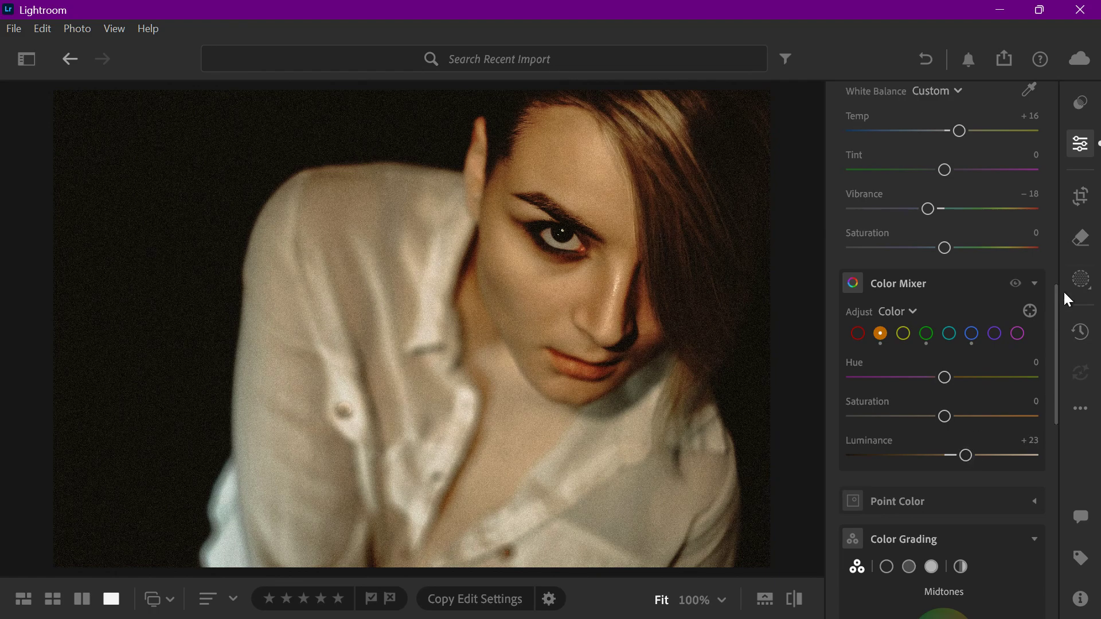
{"action": "left_click", "coordinate": [1014, 283]}
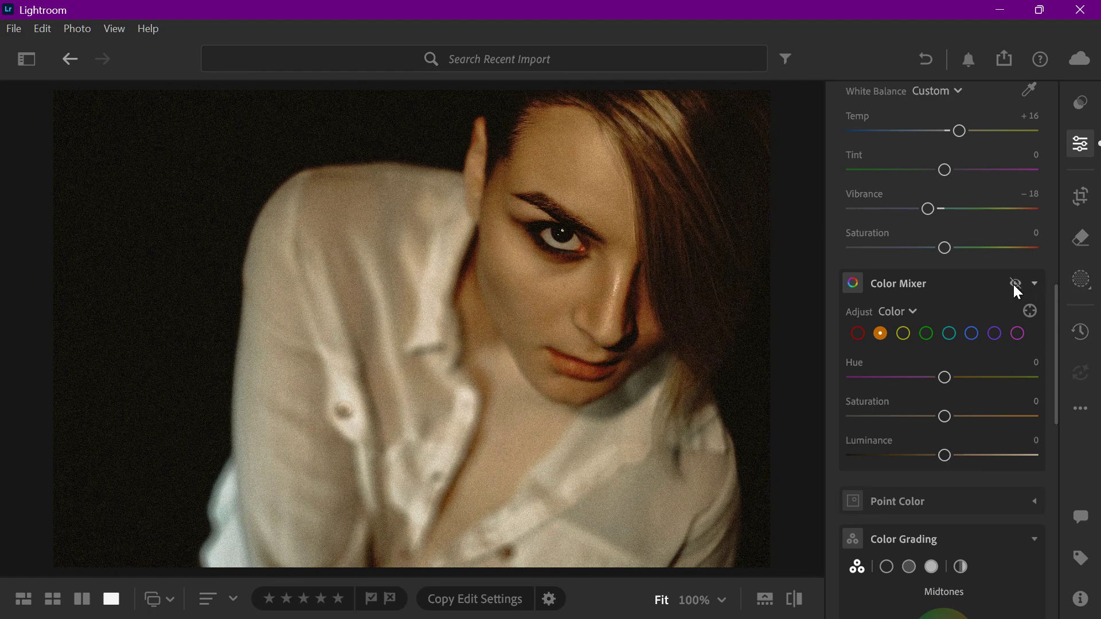
{"action": "left_click", "coordinate": [1013, 283]}
- Set the Grain effect to 40 and check its size and roughness options
{"action": "scroll", "coordinate": [944, 331], "scroll_direction": "down", "scroll_amount": 3}
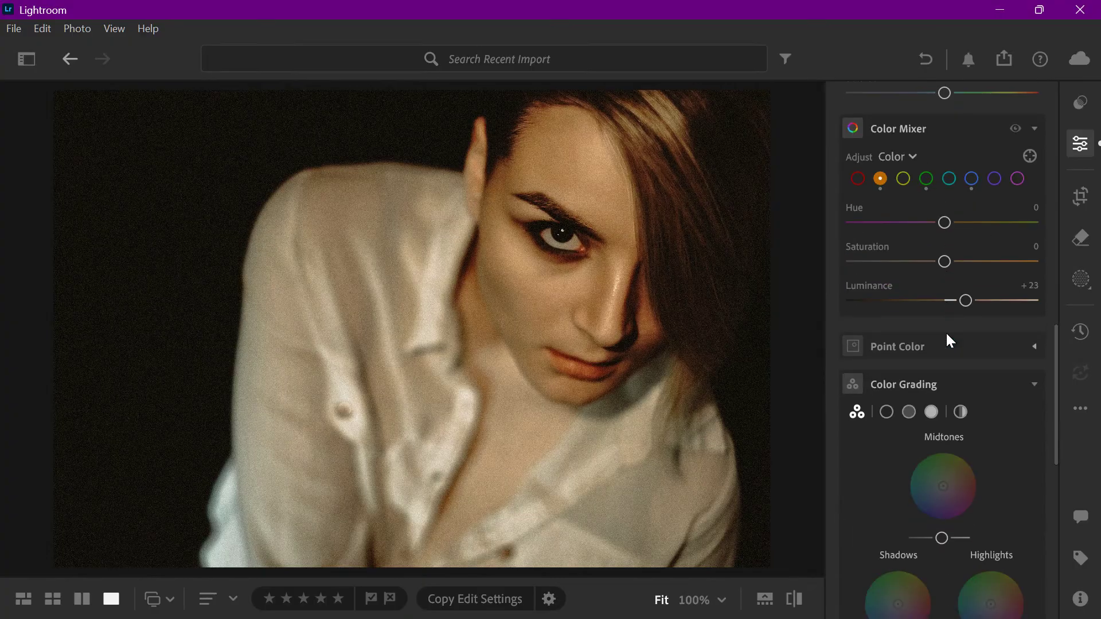
{"action": "scroll", "coordinate": [946, 334], "scroll_direction": "down", "scroll_amount": 10}
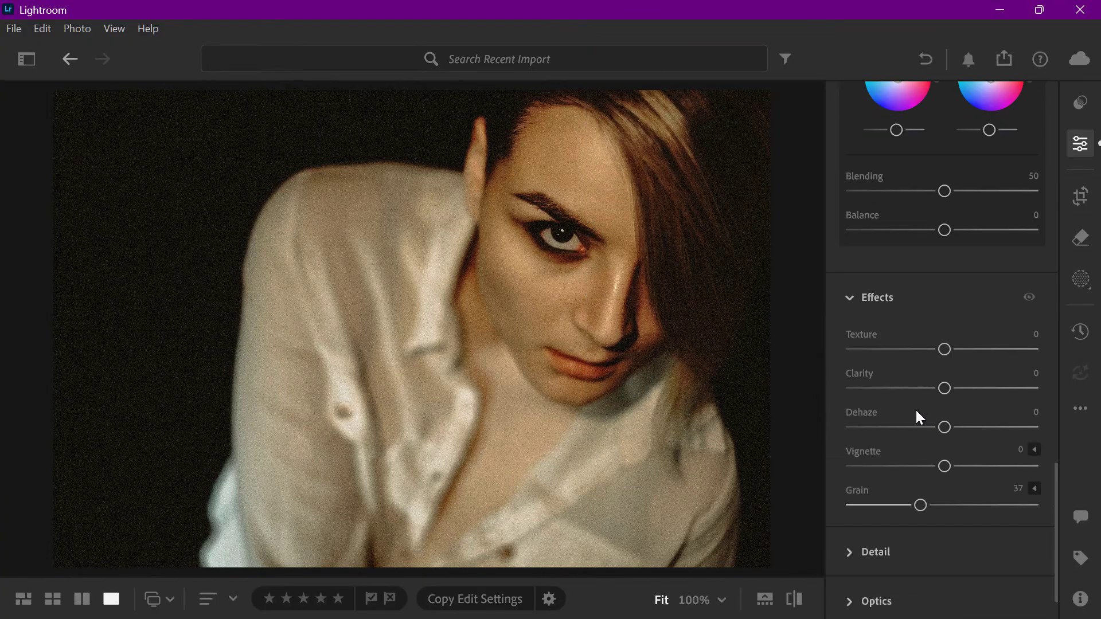
{"action": "mouse_move", "coordinate": [920, 443]}
{"action": "left_mouse_down"}
{"action": "mouse_move", "coordinate": [951, 442]}
{"action": "mouse_move", "coordinate": [911, 443]}
{"action": "mouse_move", "coordinate": [924, 443]}
{"action": "left_mouse_up"}
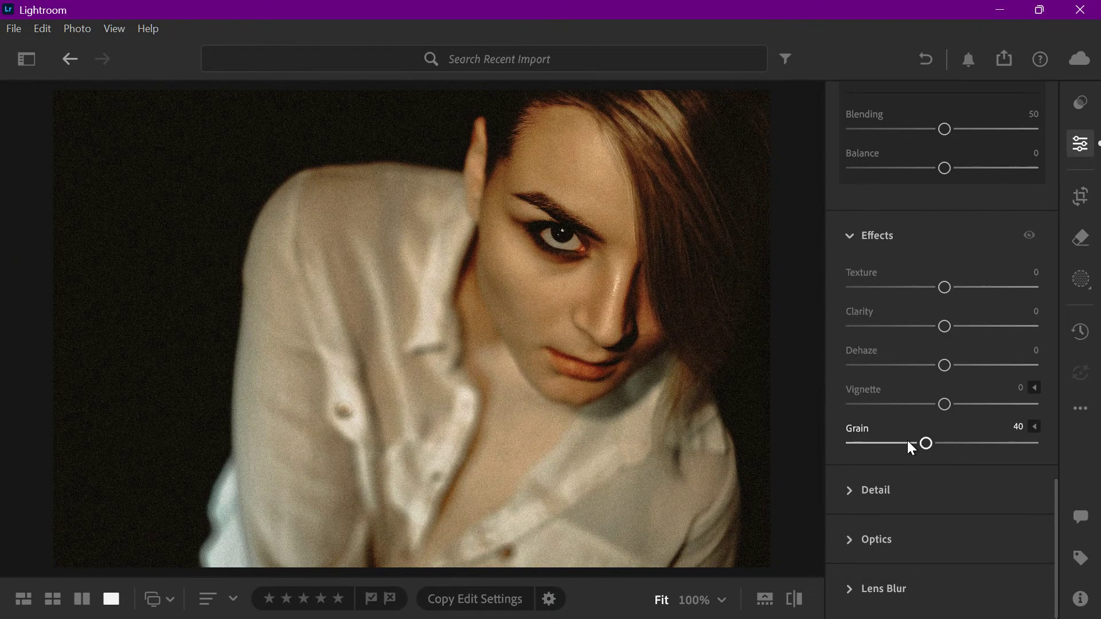
{"action": "left_click", "coordinate": [1033, 427]}
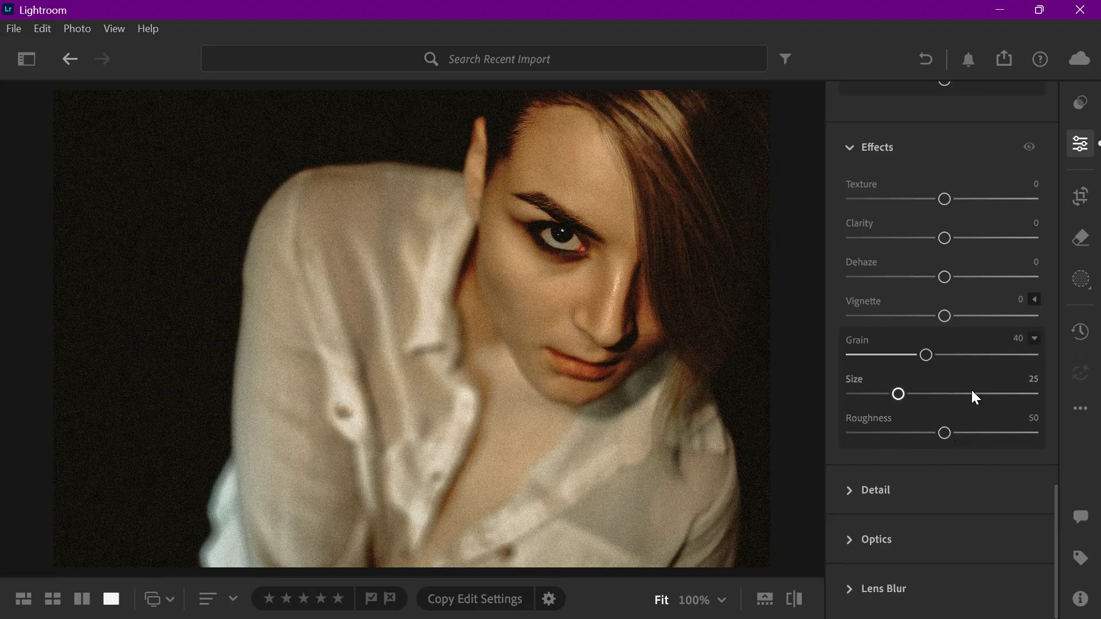
{"action": "left_click", "coordinate": [1035, 341]}
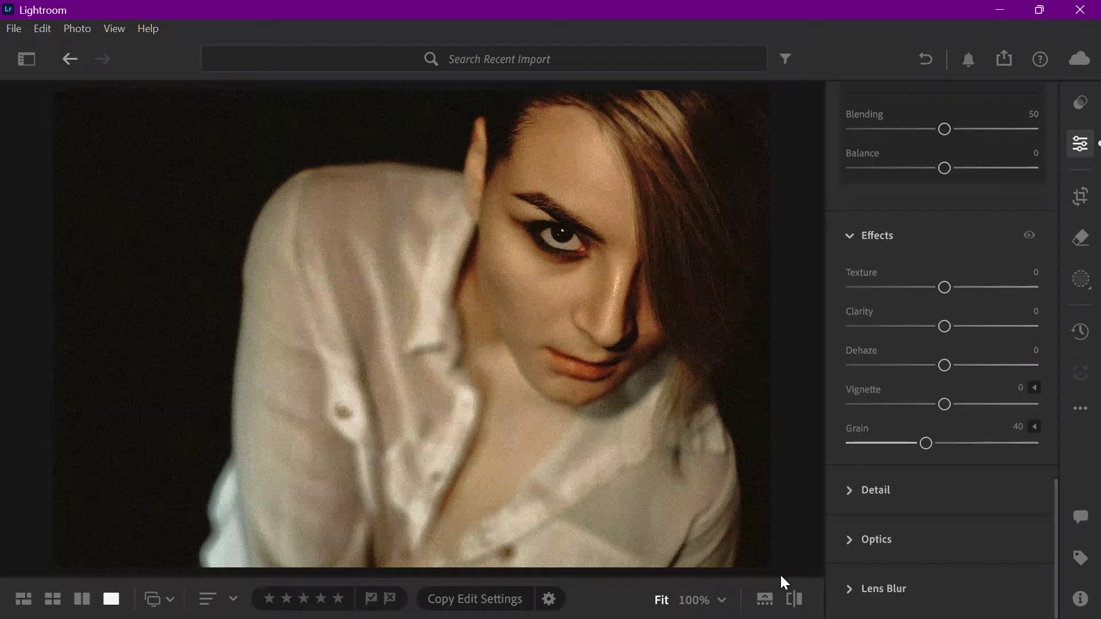
- Compare the edited photo with its unedited original
{"action": "left_click", "coordinate": [791, 596]}
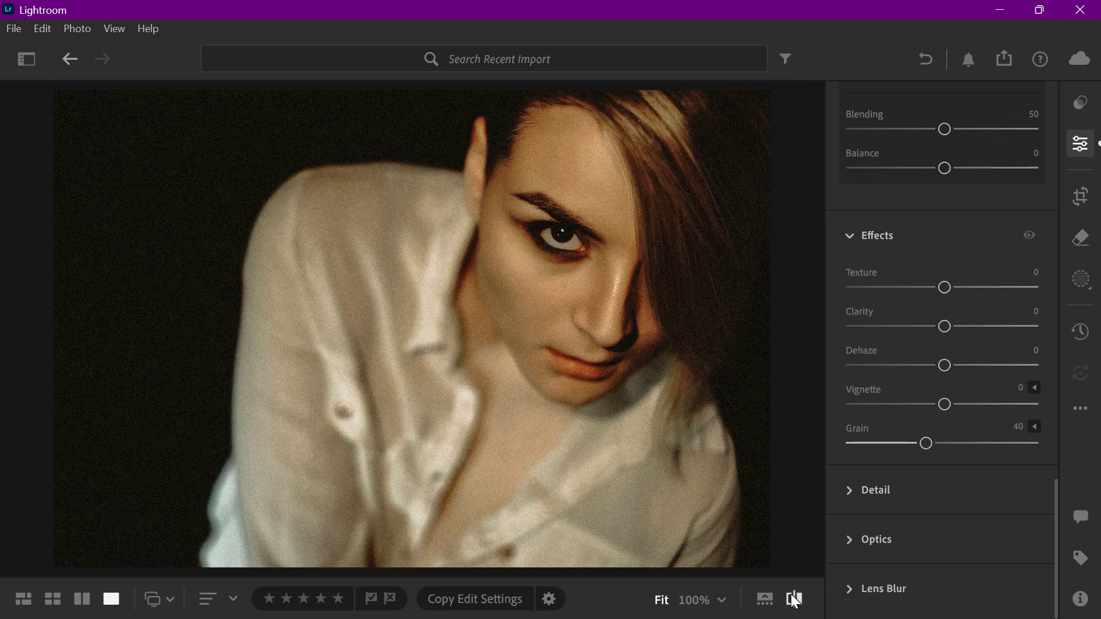
{"action": "left_click", "coordinate": [790, 594]}
{"action": "left_click", "coordinate": [790, 594]}
- Compare the Original version with the auto-saved edit in the version history, returning to the edited photo
{"action": "left_click", "coordinate": [1081, 146]}
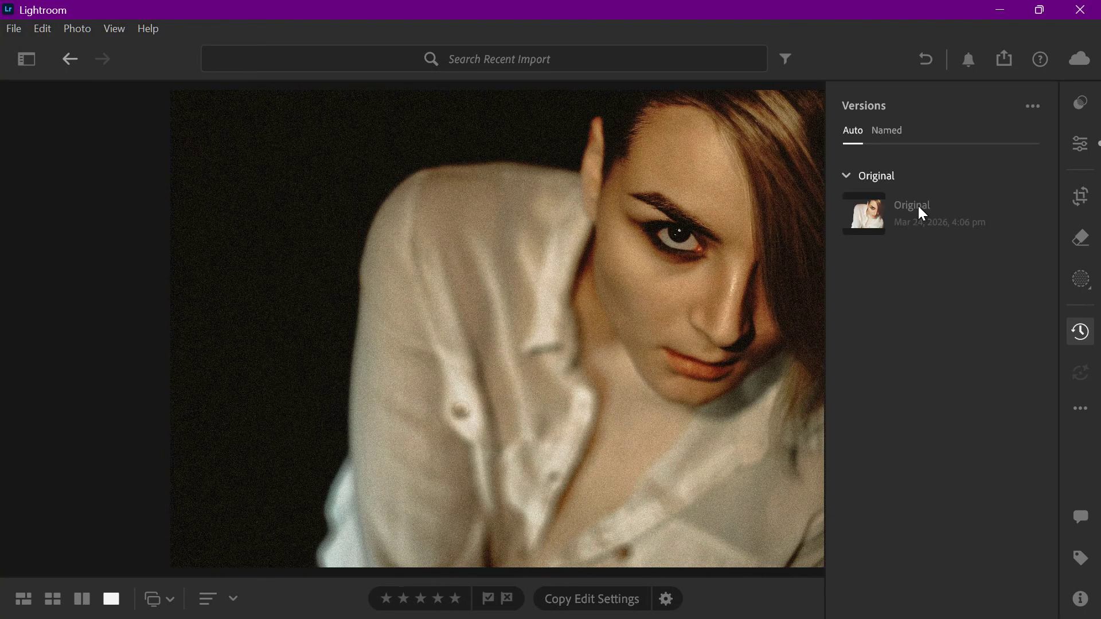
{"action": "left_click", "coordinate": [919, 205]}
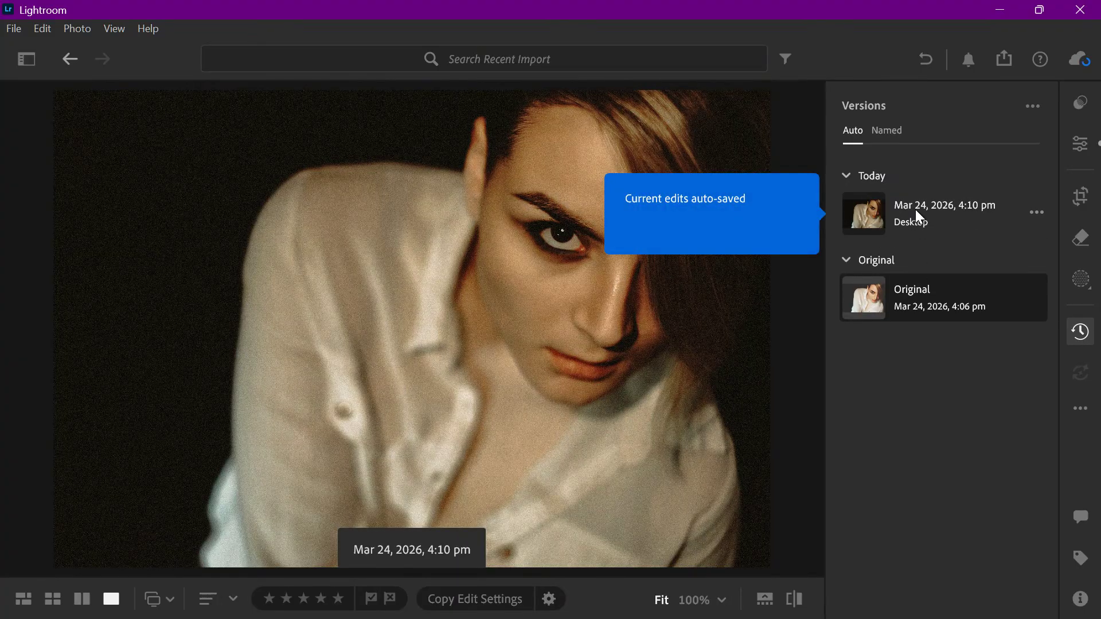
{"action": "left_click", "coordinate": [915, 209]}
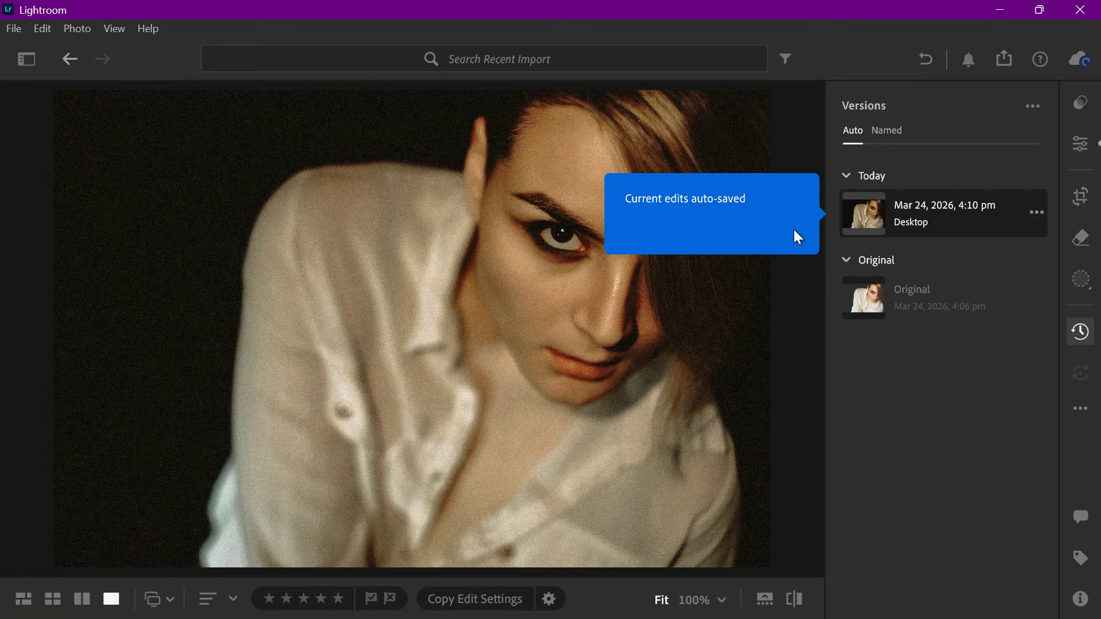
{"action": "left_click", "coordinate": [926, 320]}
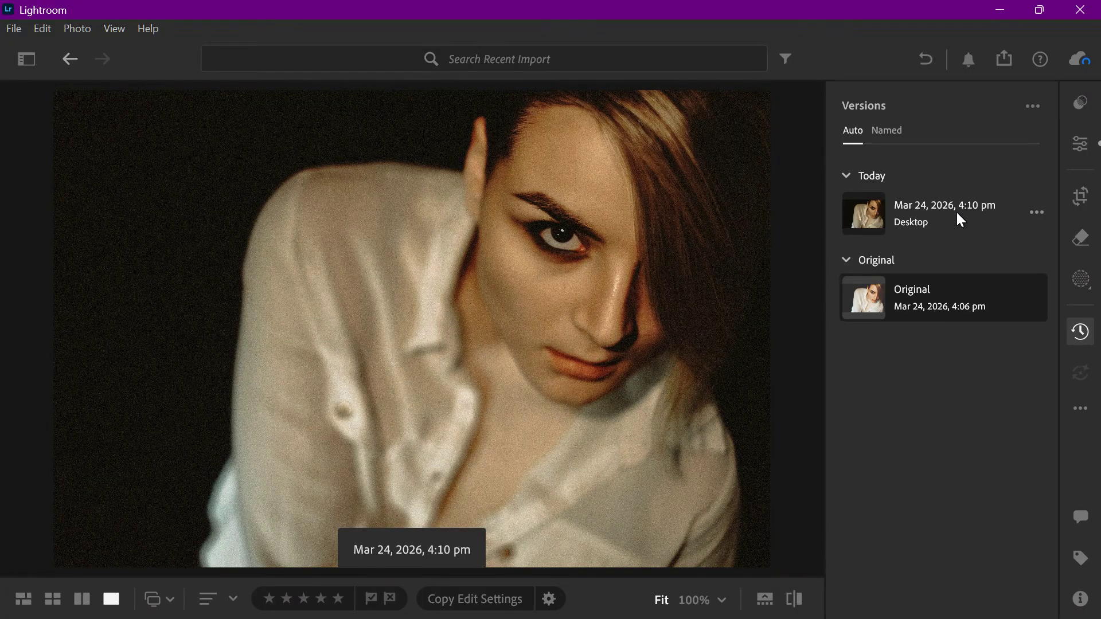
{"action": "left_click", "coordinate": [957, 214]}
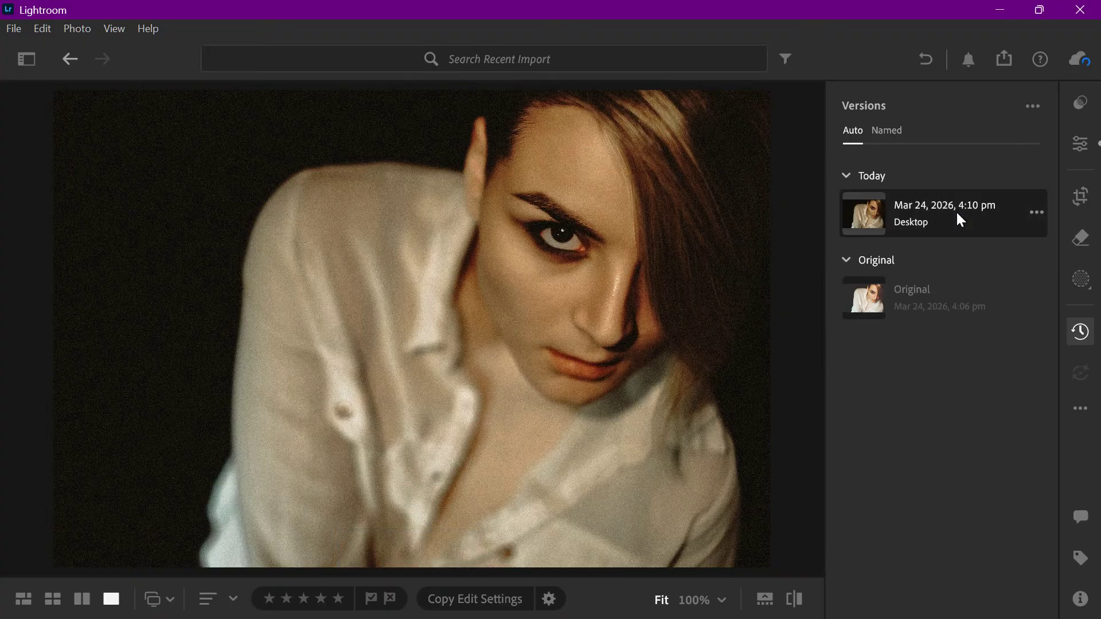
{"action": "left_click", "coordinate": [1081, 336]}
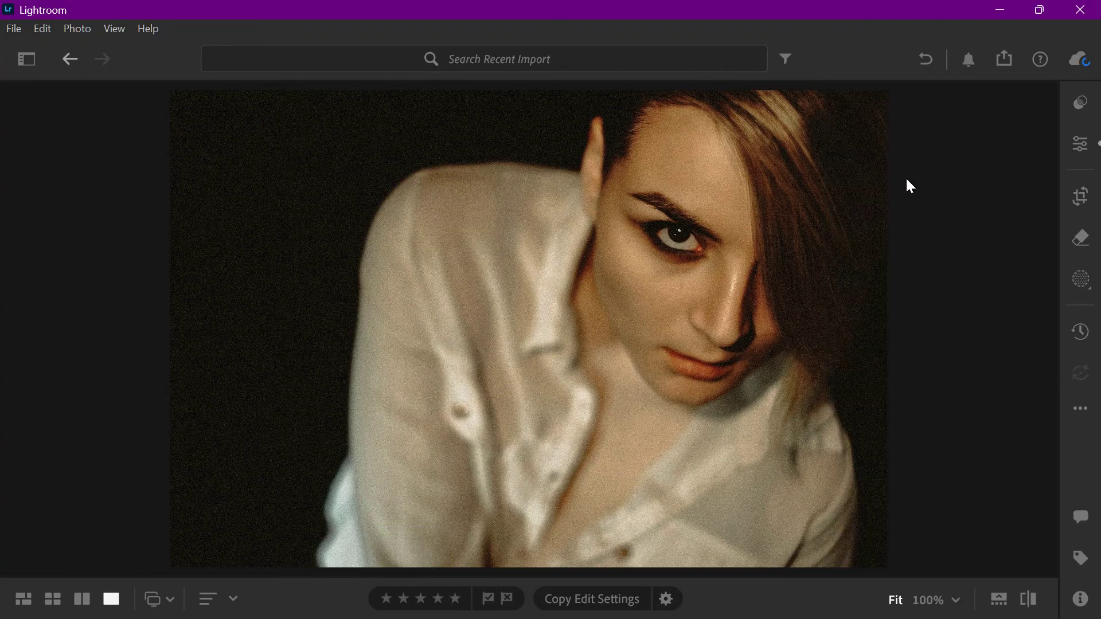